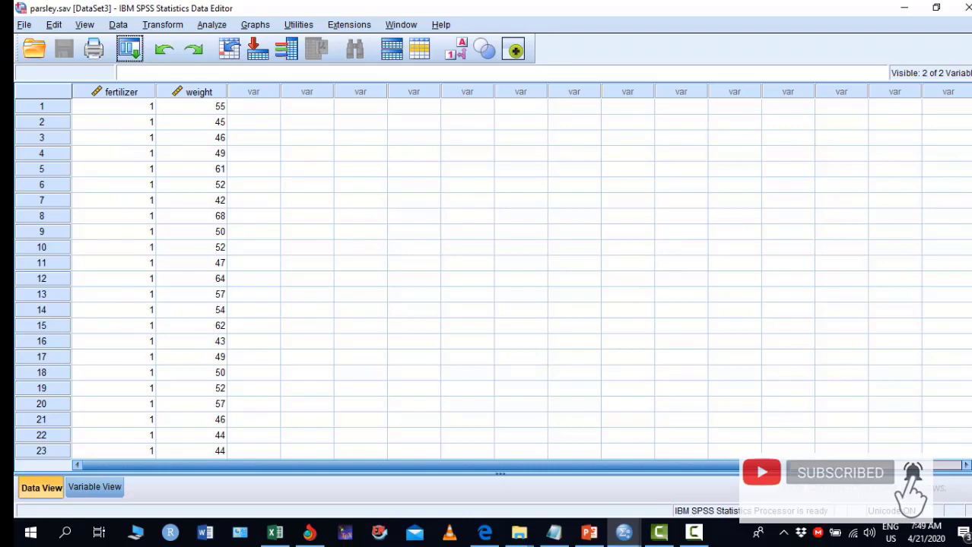
- Look through the fertilizer and weight records of the parsley dataset, returning to the first weight value
scroll(492, 280, "down", 5)
scroll(493, 280, "down", 15)
scroll(493, 280, "down", 4)
scroll(963, 251, "up", 20)
scroll(960, 182, "up", 6)
left_click(199, 108)
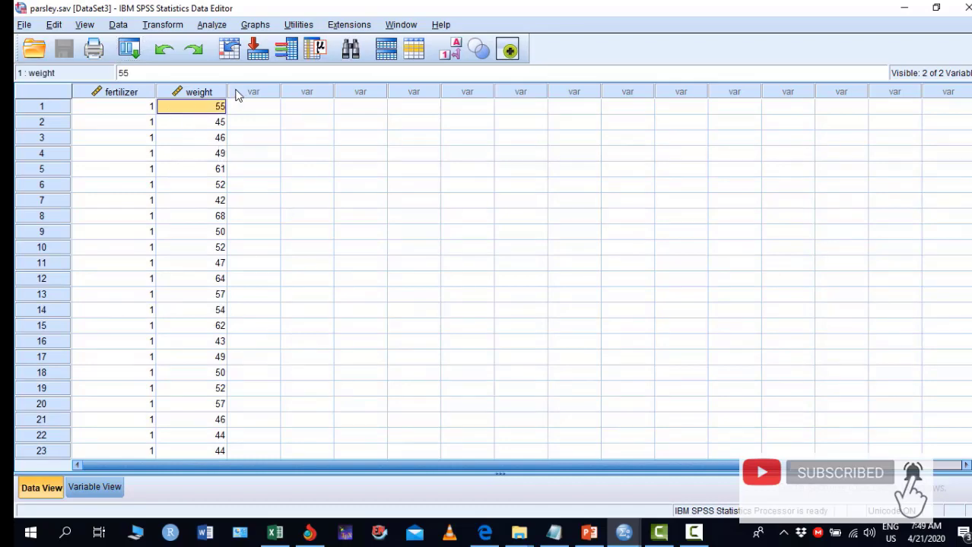
- Run a One-Way ANOVA with Weight in grams of parsley plant as dependent variable and Fertilizer used for parsley plant as factor
left_click(213, 25)
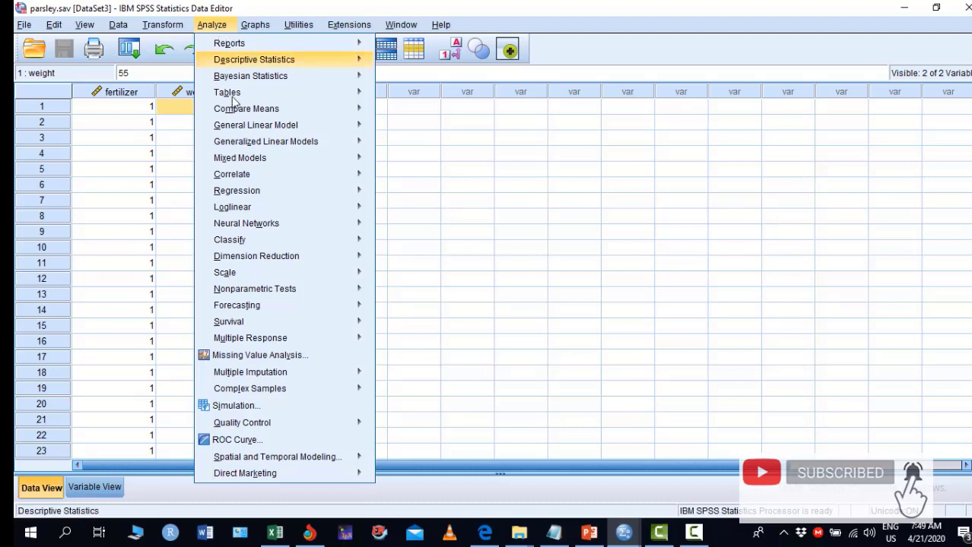
mouse_move(243, 114)
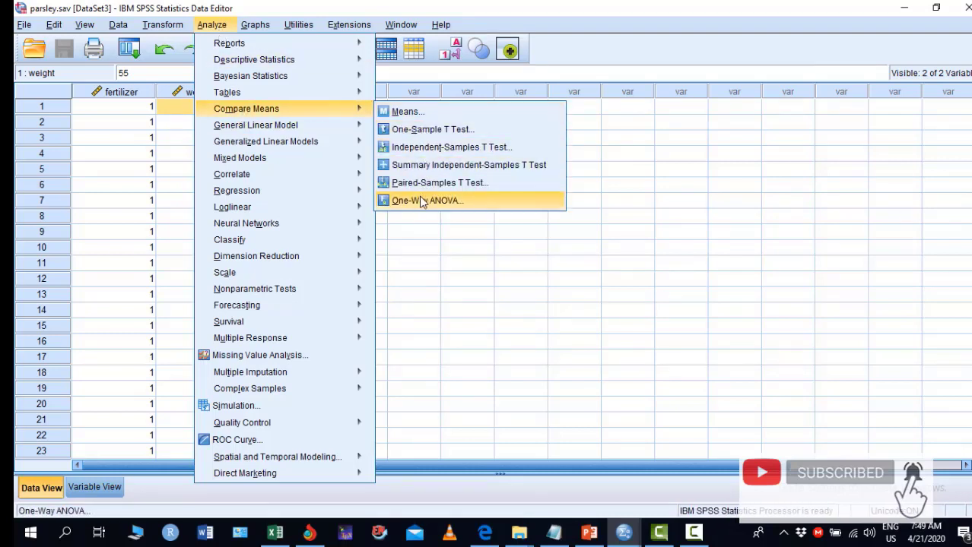
left_click(423, 201)
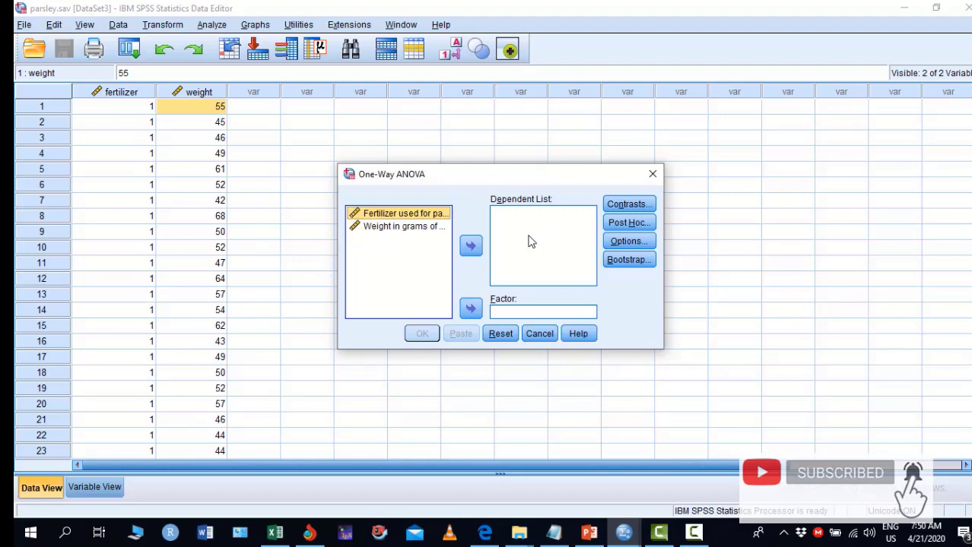
left_click(424, 229)
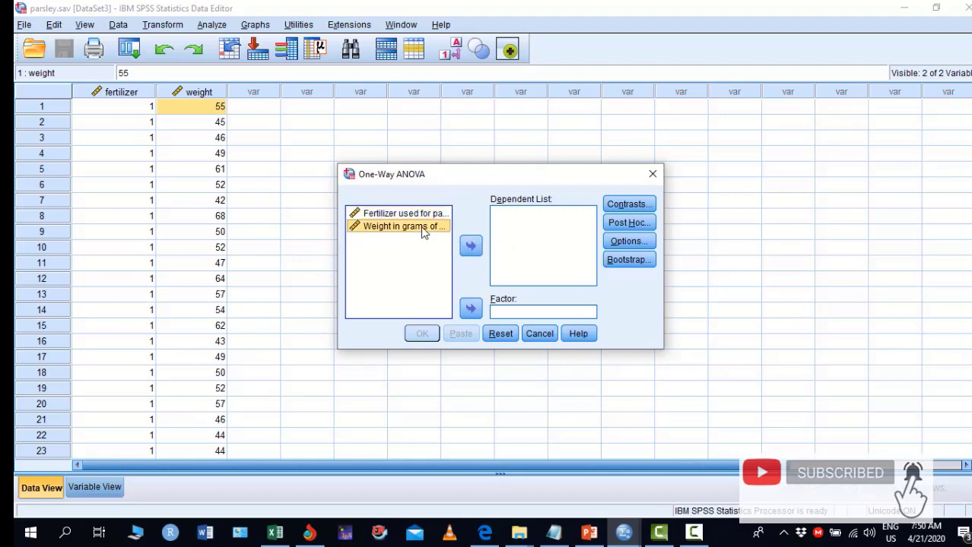
left_click(472, 247)
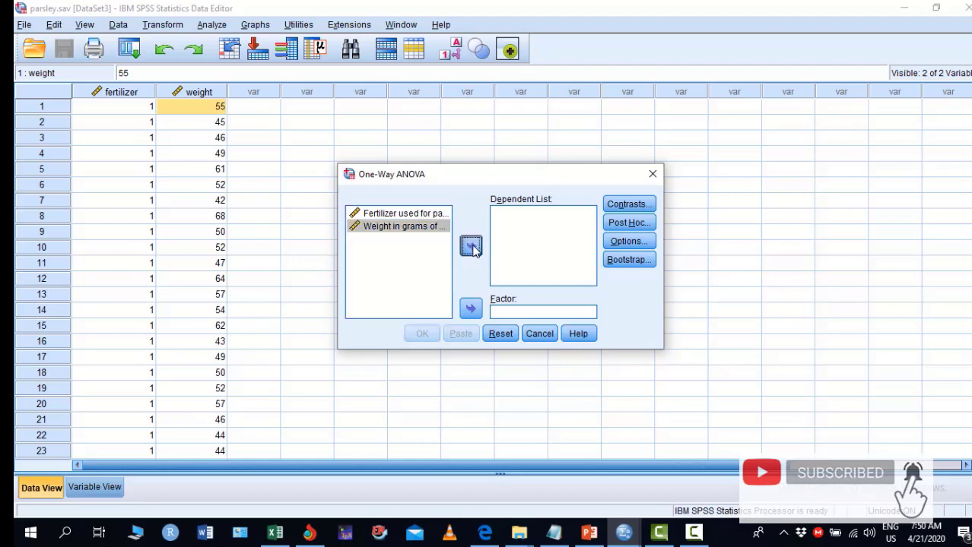
left_click(425, 219)
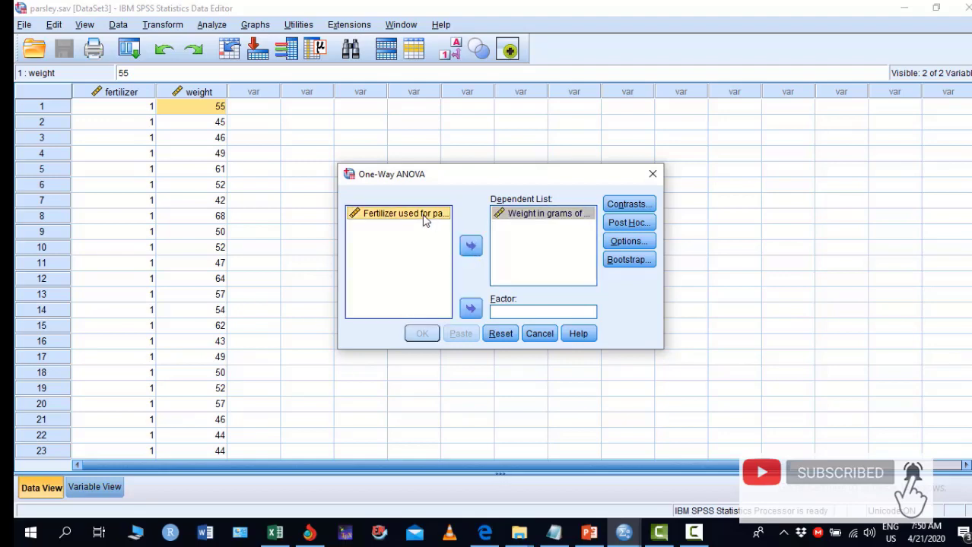
left_click(471, 309)
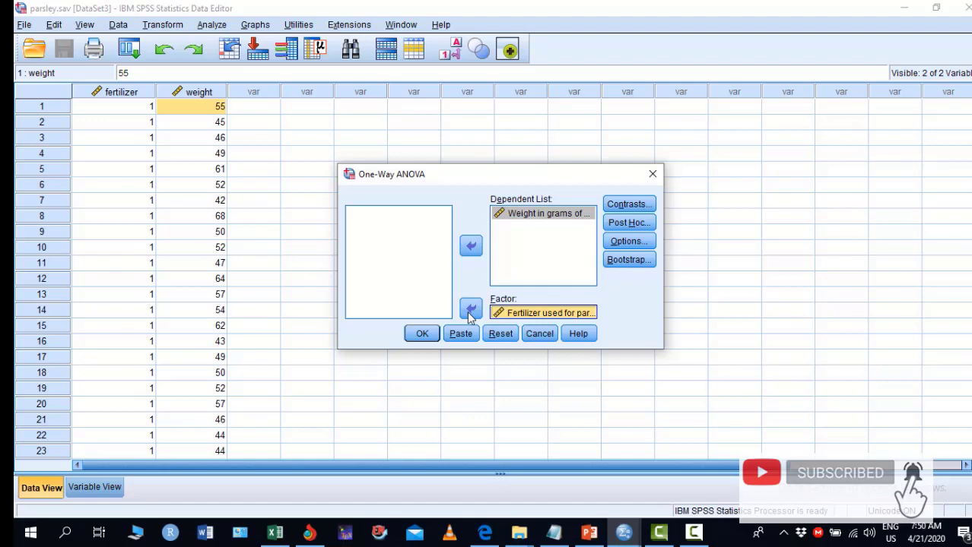
left_click(422, 334)
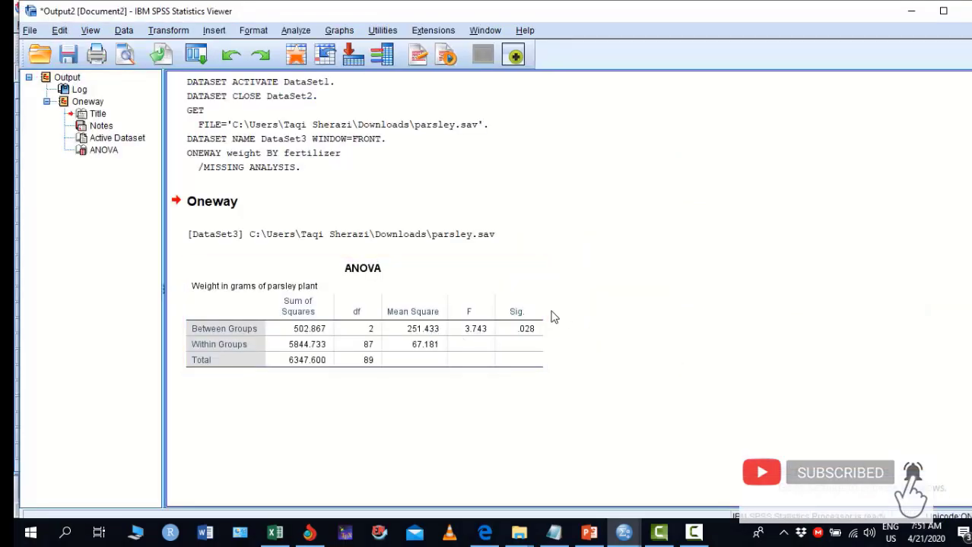
- Check the ANOVA significance, then switch to PowerPoint and review the Ho and H1 hypotheses on the fertilizer example slide
left_click(553, 301)
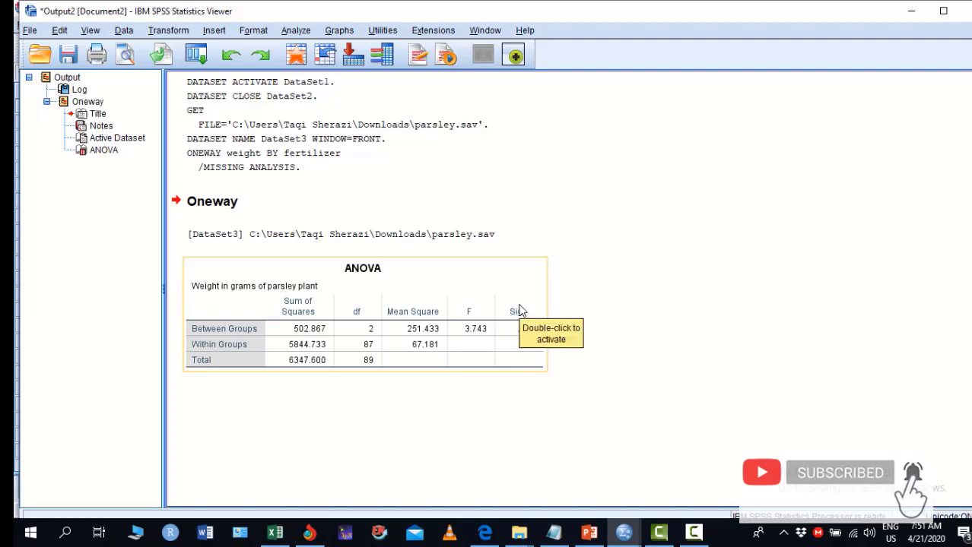
left_click(590, 535)
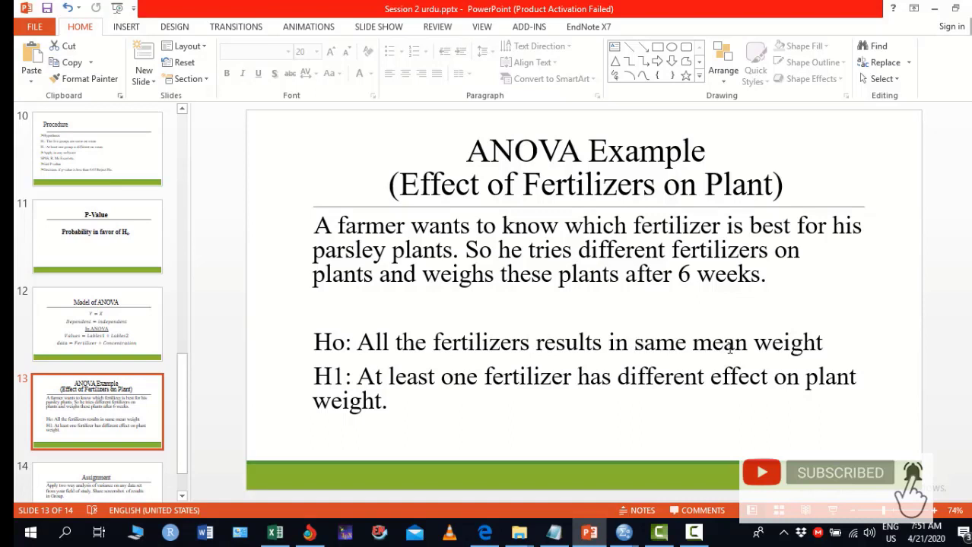
left_click(828, 344)
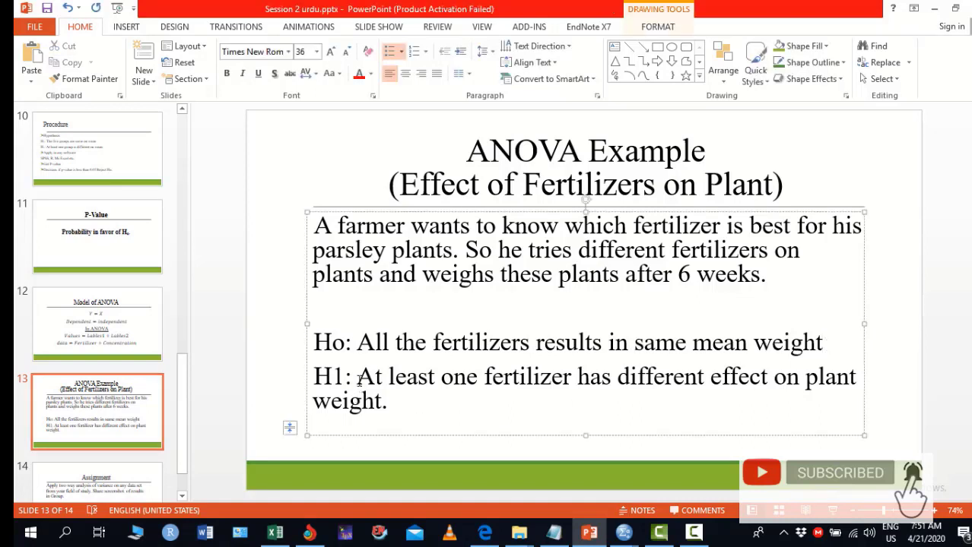
left_click(358, 377)
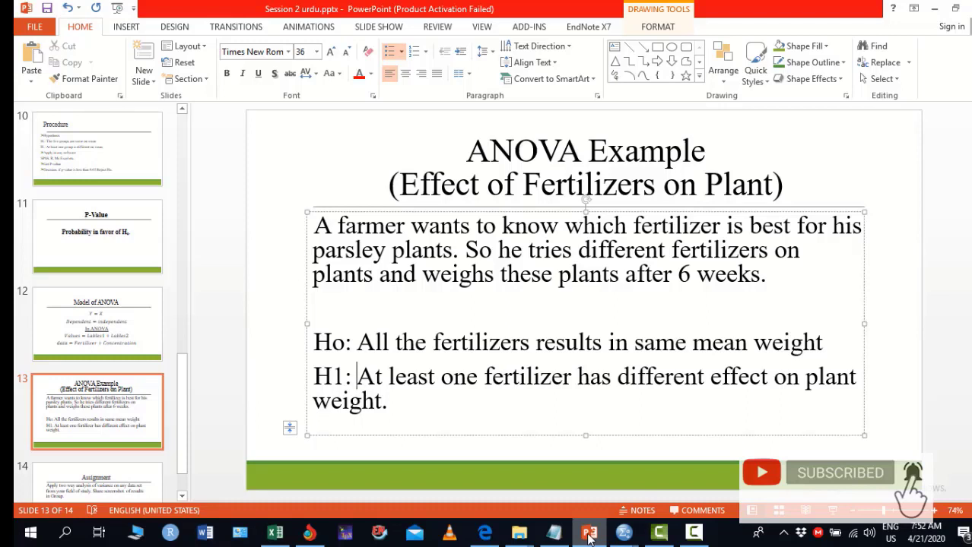
- Switch back to the parsley.sav data in SPSS and rerun the One-Way ANOVA with LSD, Tukey, Scheffe and Duncan post hoc tests
mouse_move(623, 532)
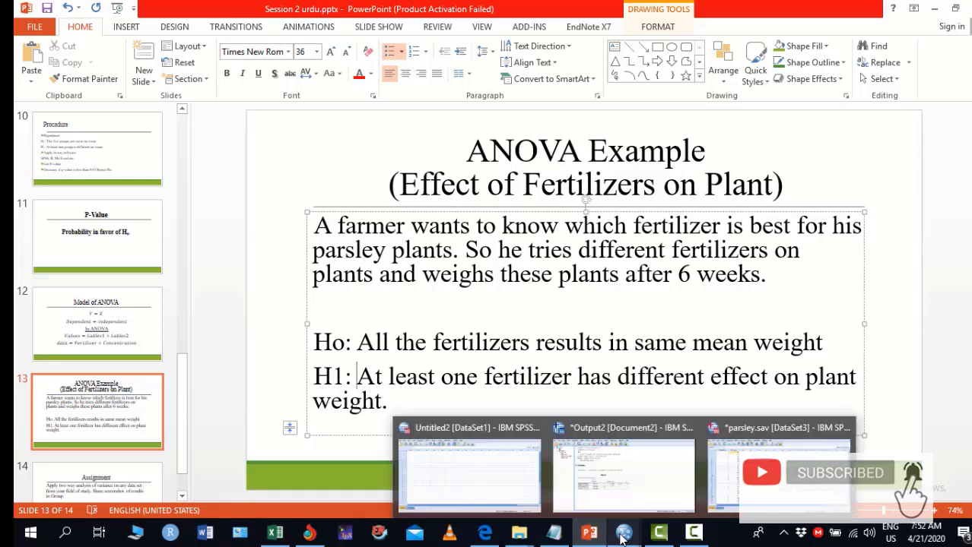
left_click(736, 498)
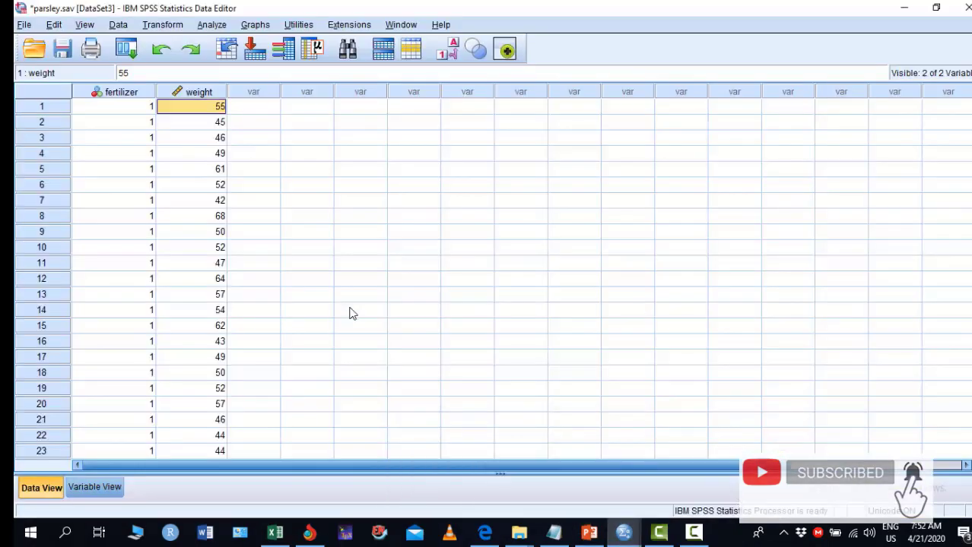
left_click(204, 26)
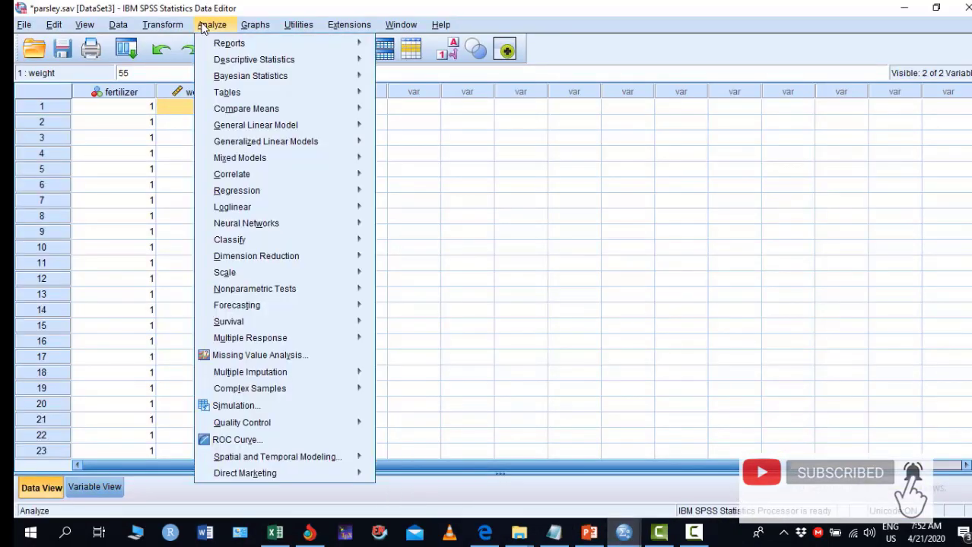
mouse_move(254, 111)
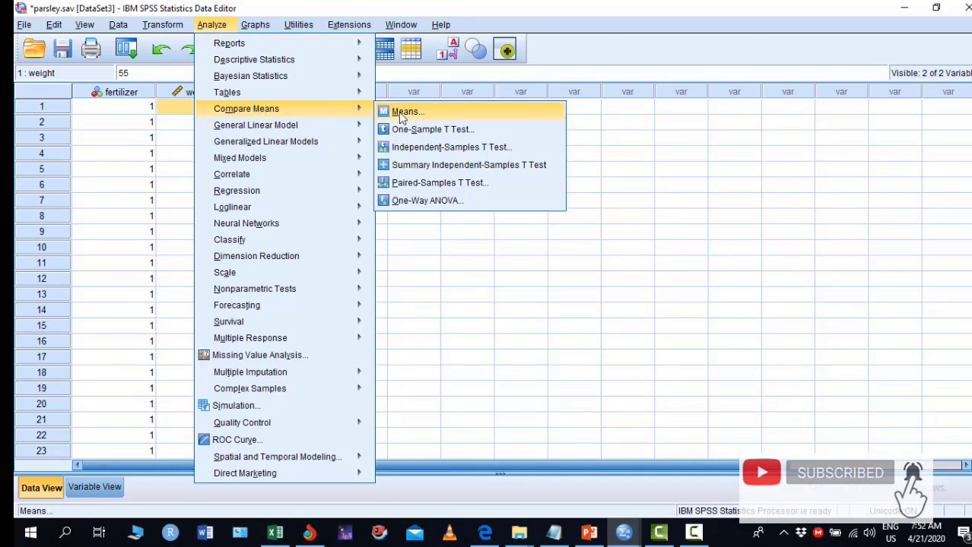
left_click(448, 213)
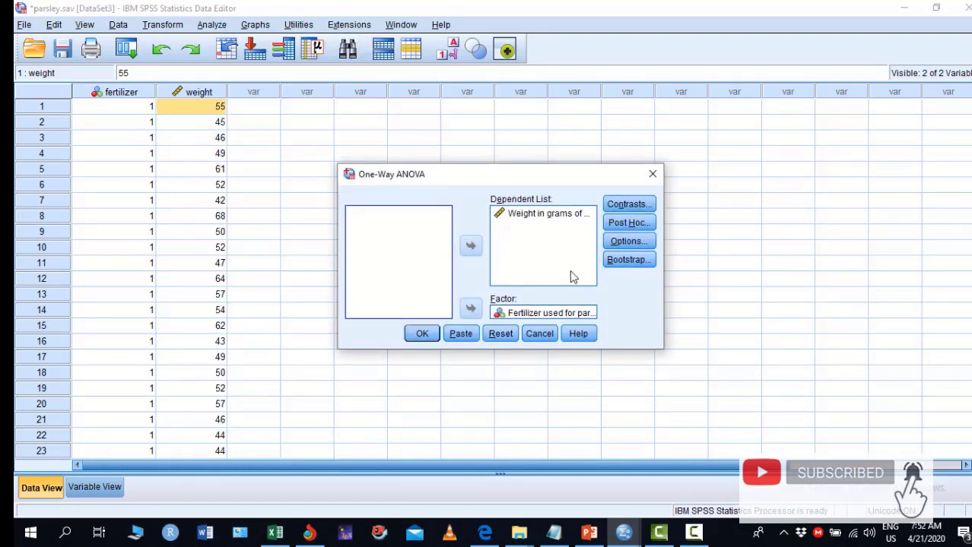
left_click(634, 223)
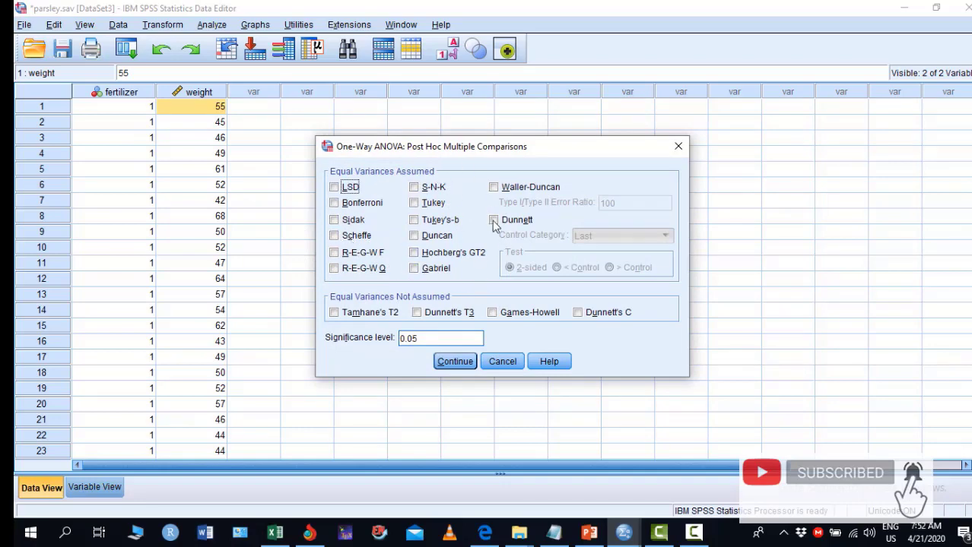
left_click(335, 189)
left_click(414, 204)
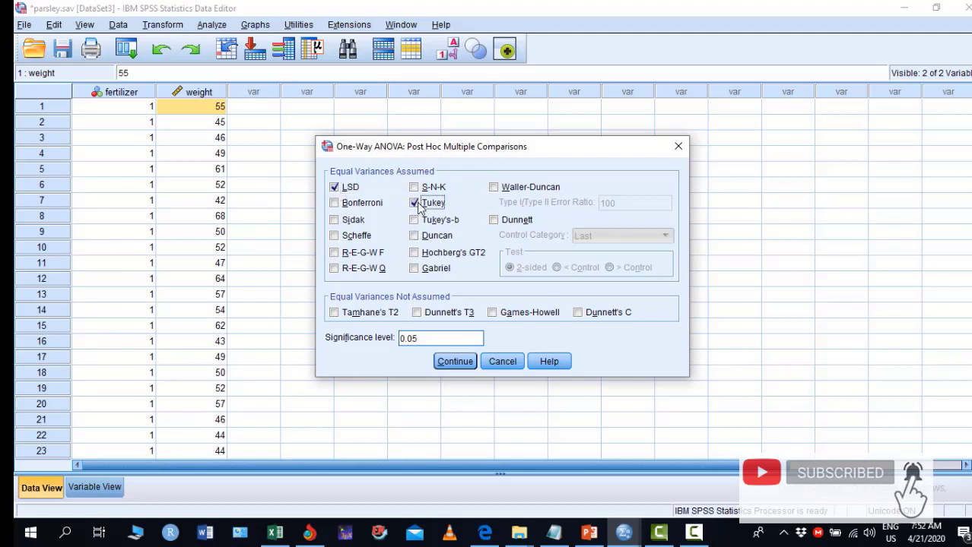
left_click(335, 237)
left_click(413, 237)
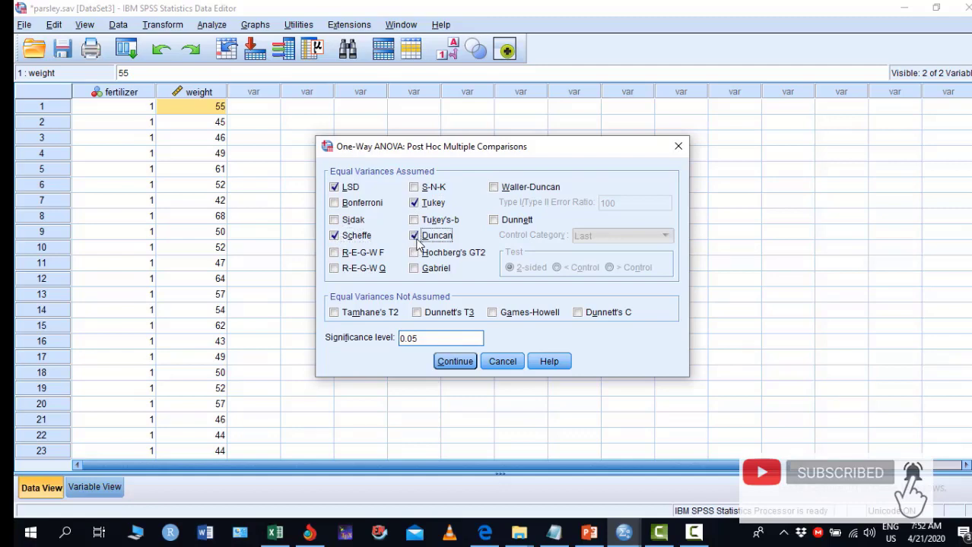
left_click(453, 362)
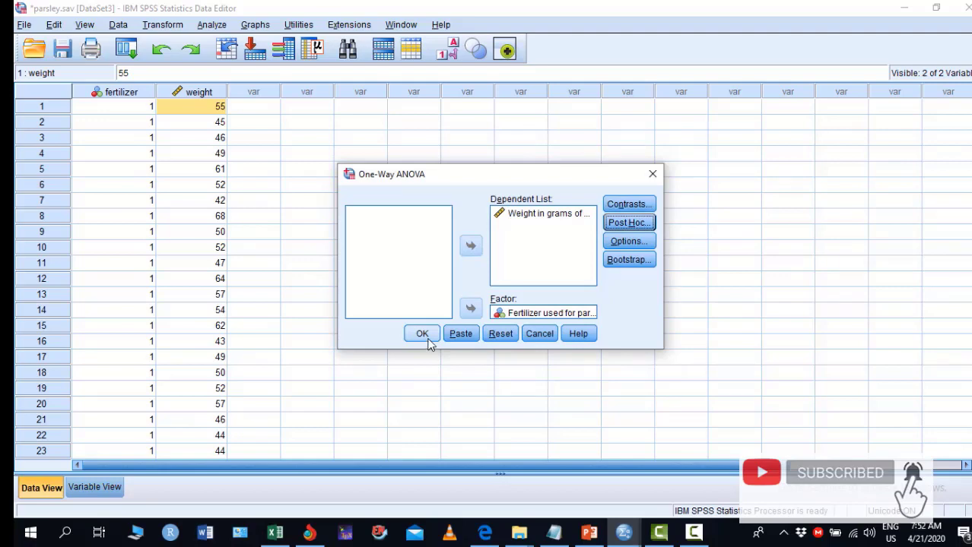
left_click(426, 339)
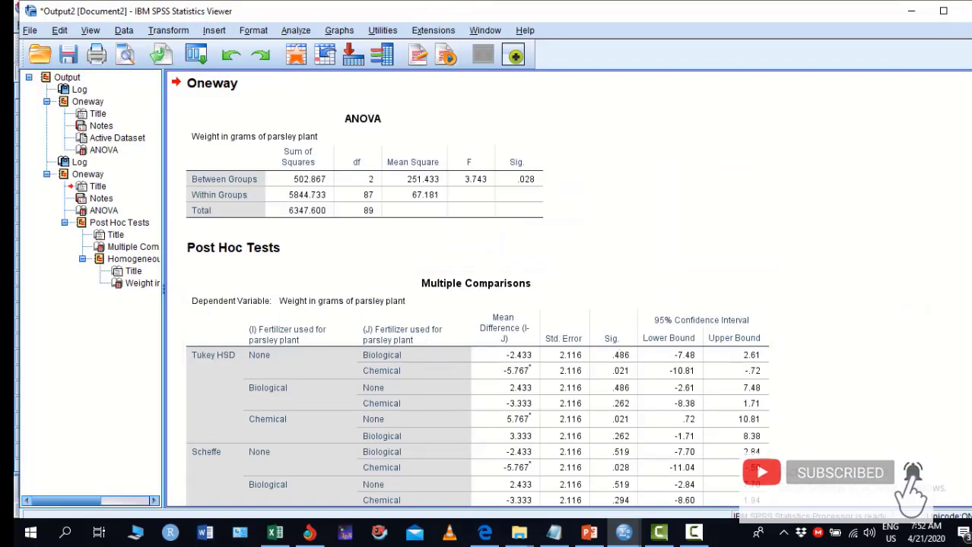
- Examine the post hoc Multiple Comparisons table and the Homogeneous Subsets, returning to the ANOVA tables
scroll(553, 210, "down", 5)
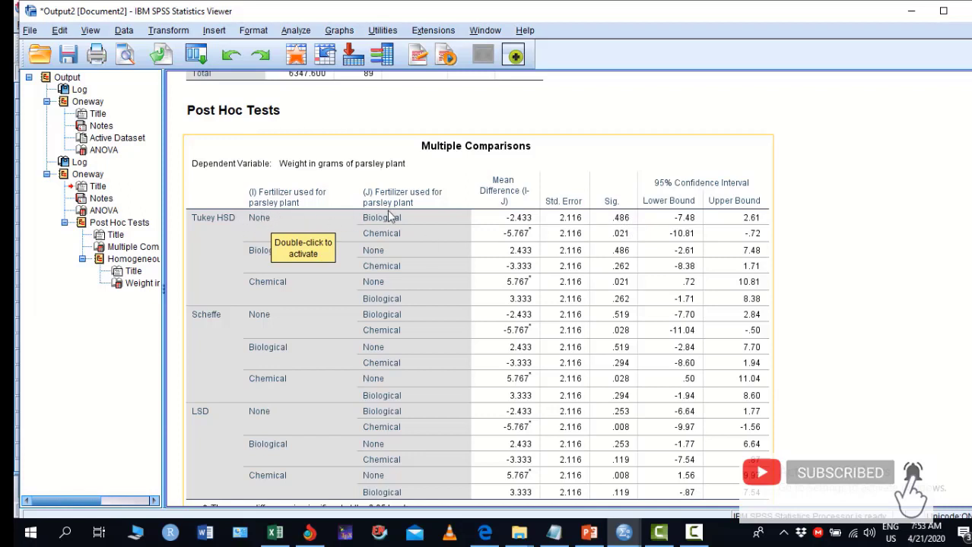
left_click(426, 255)
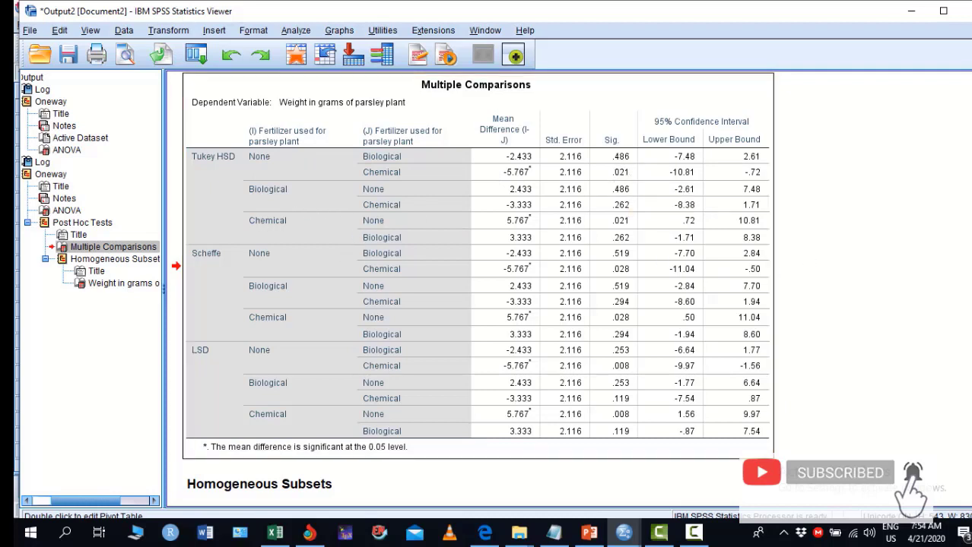
scroll(472, 281, "down", 1)
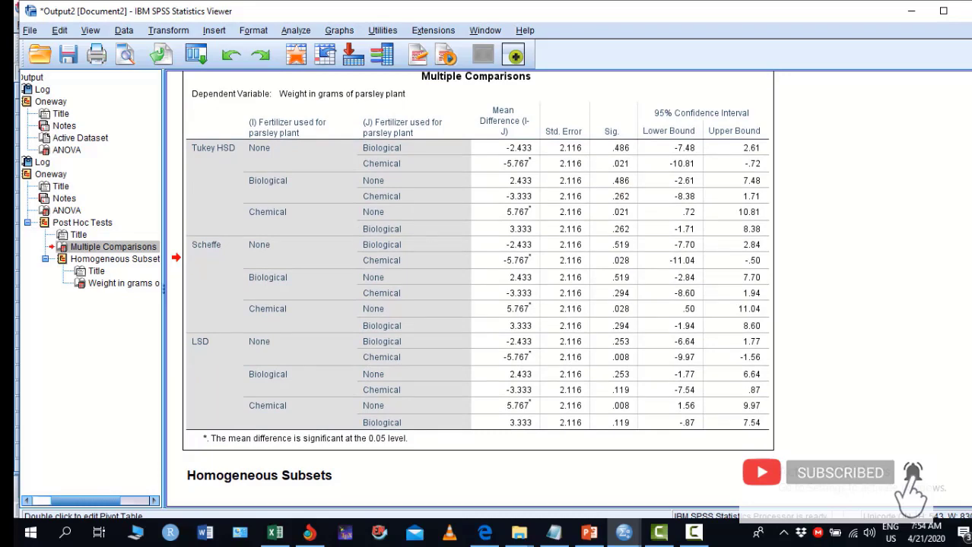
scroll(471, 283, "down", 5)
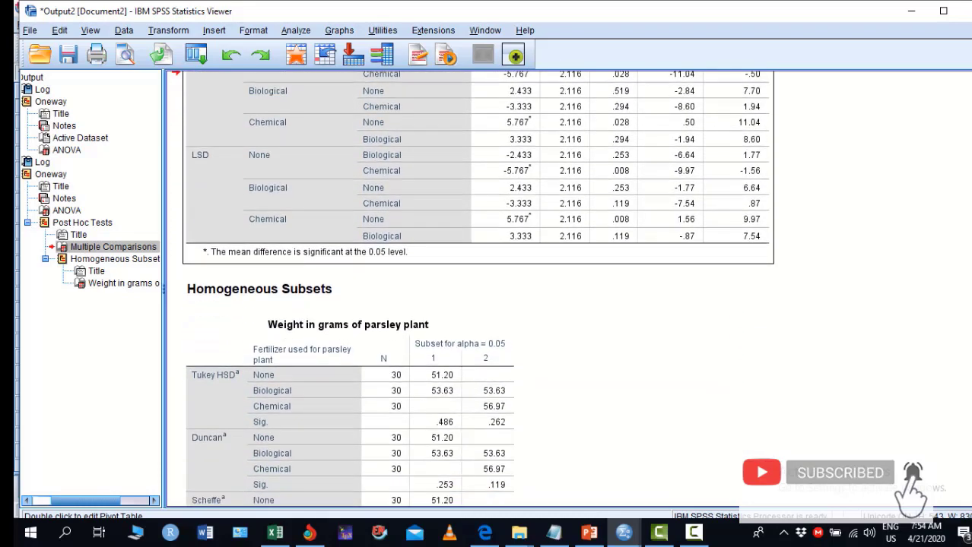
scroll(966, 316, "up", 5)
scroll(966, 315, "down", 1)
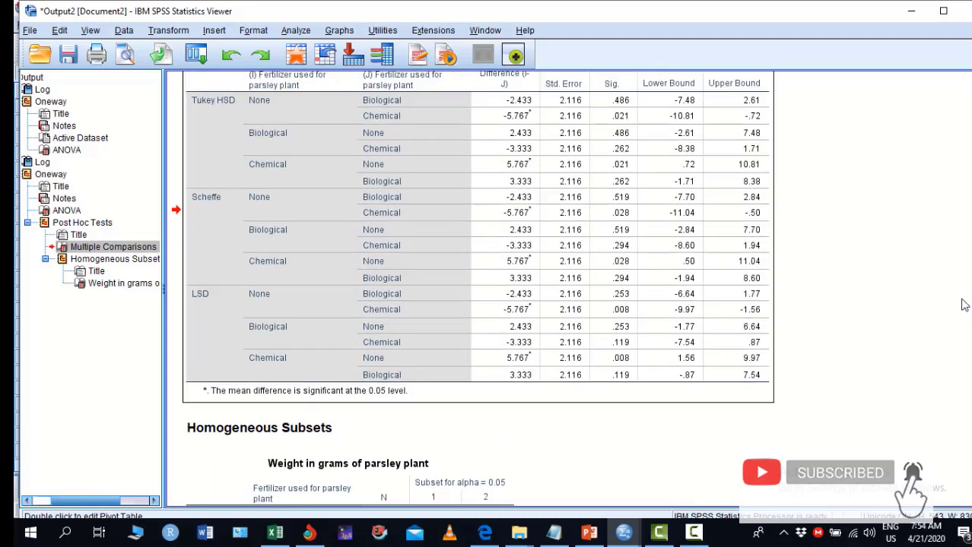
scroll(966, 315, "up", 20)
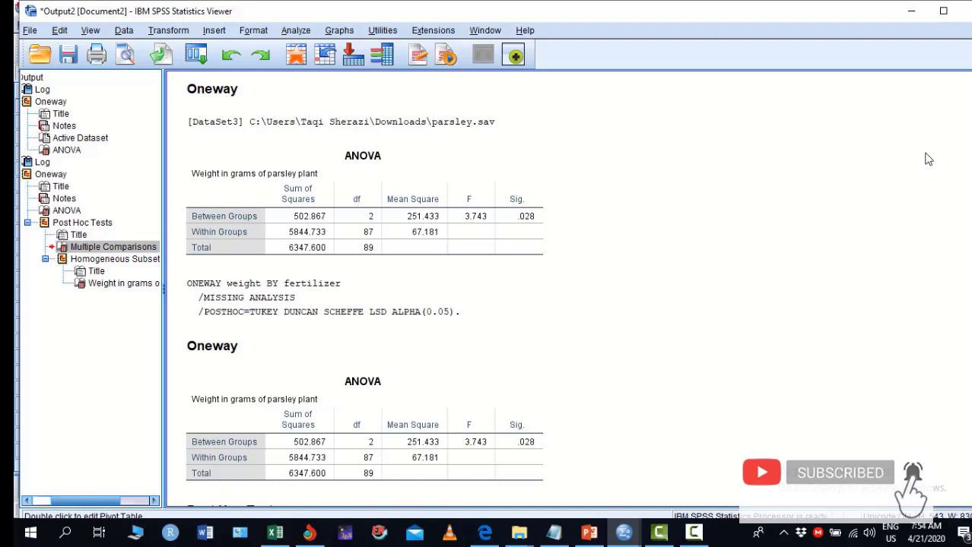
- Rerun the One-Way ANOVA of parsley weight by fertilizer with the Means plot option enabled
left_click(296, 30)
mouse_move(319, 114)
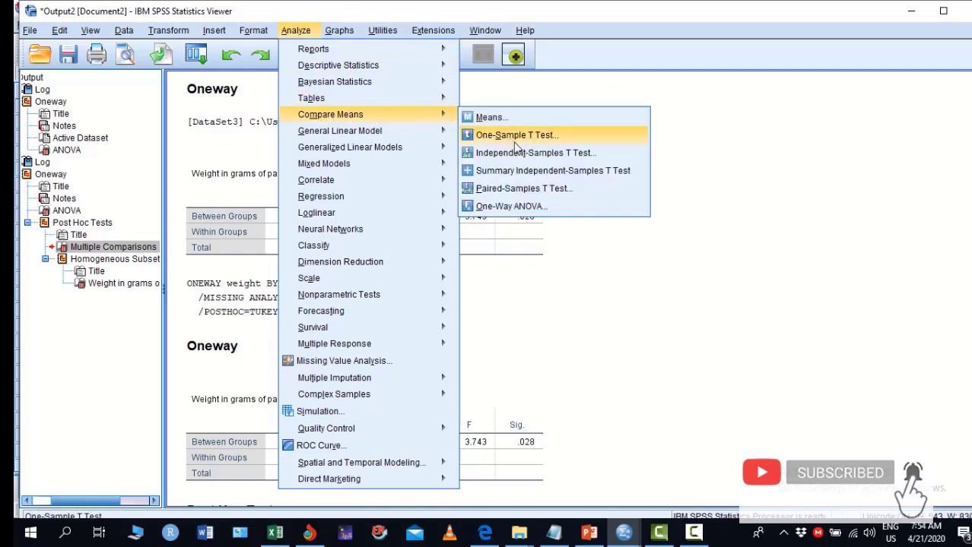
left_click(531, 210)
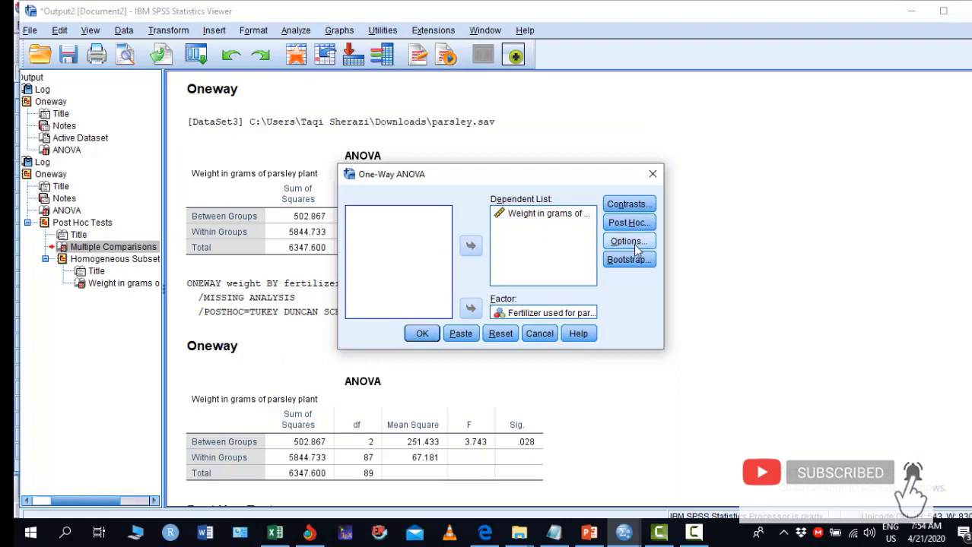
left_click(635, 242)
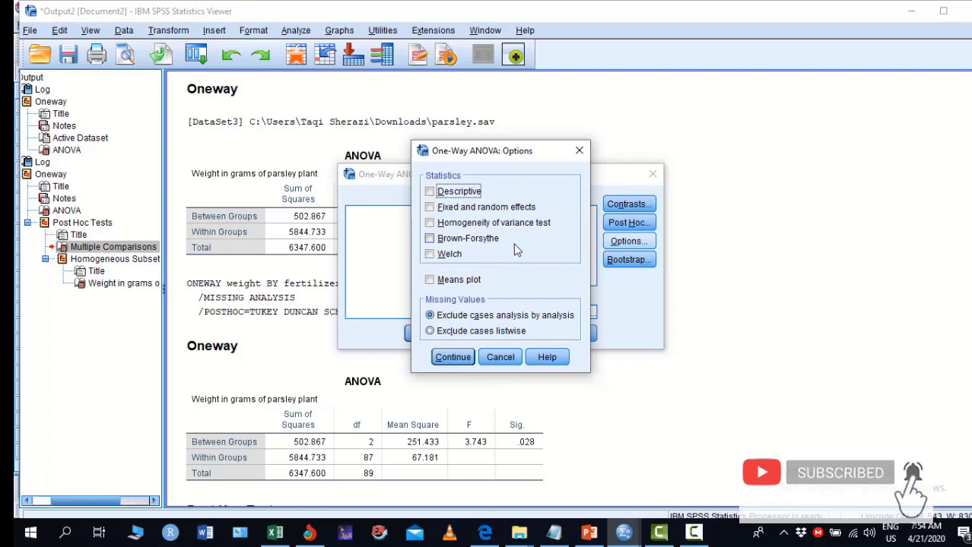
left_click(433, 280)
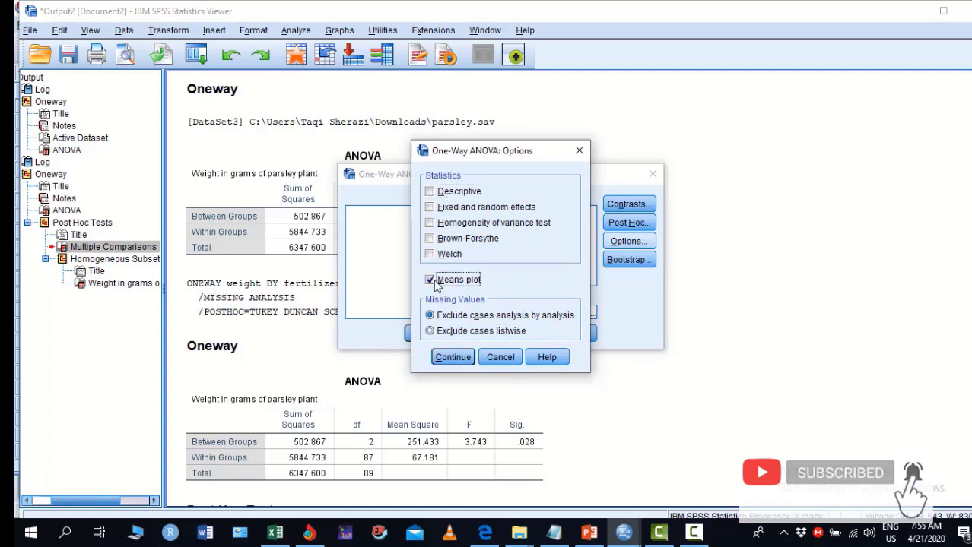
left_click(453, 358)
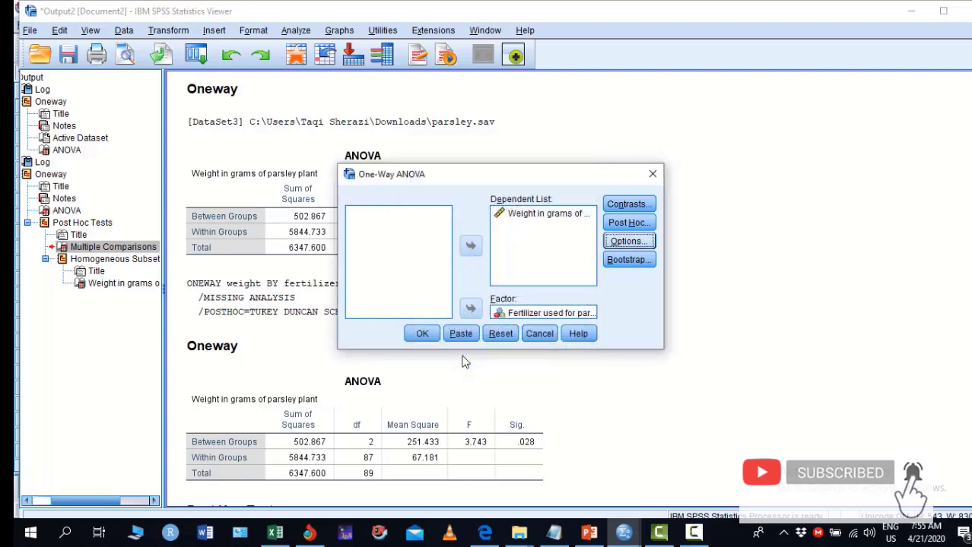
left_click(422, 335)
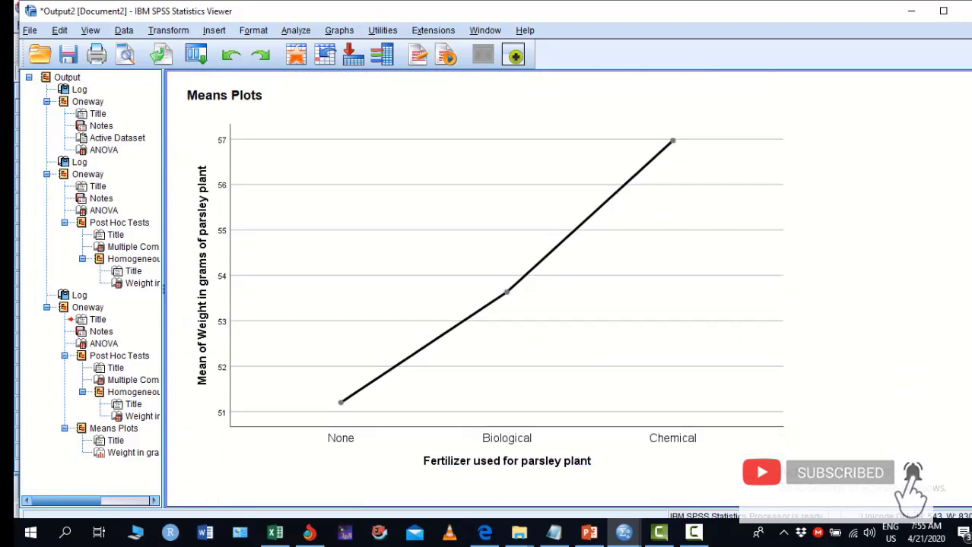
- Inspect the means plot of parsley weight by fertilizer and go back to the first ANOVA table in the output
left_click(488, 468)
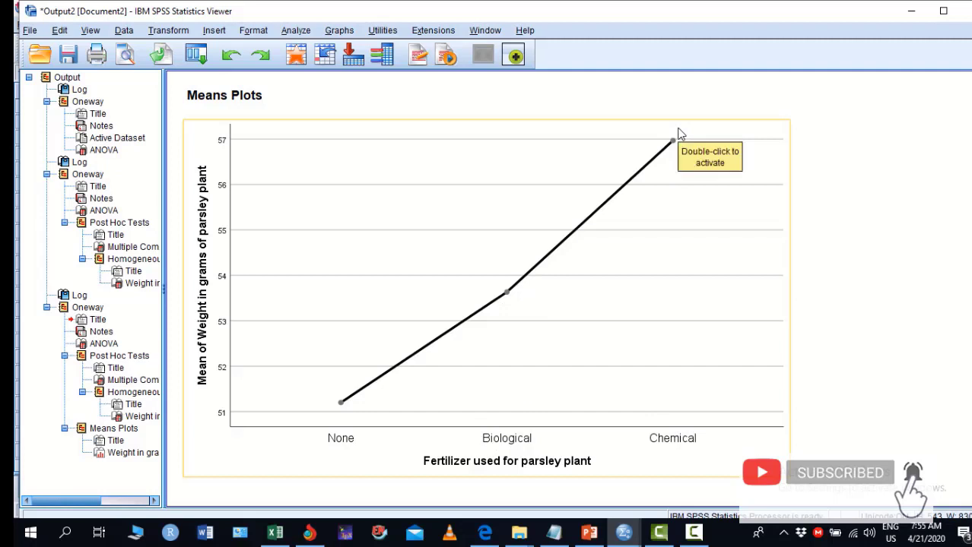
left_click(889, 314)
right_click(642, 245)
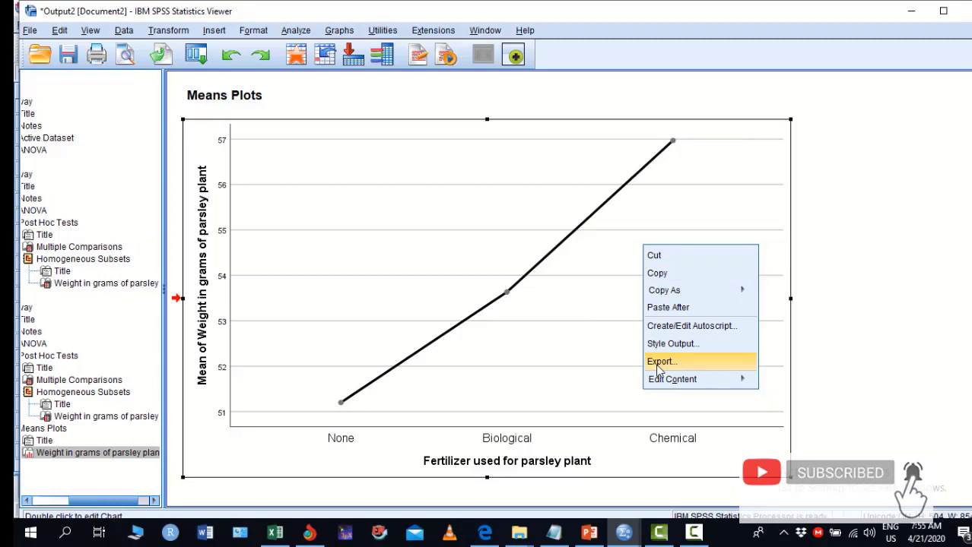
left_click_drag(969, 449, 960, 110)
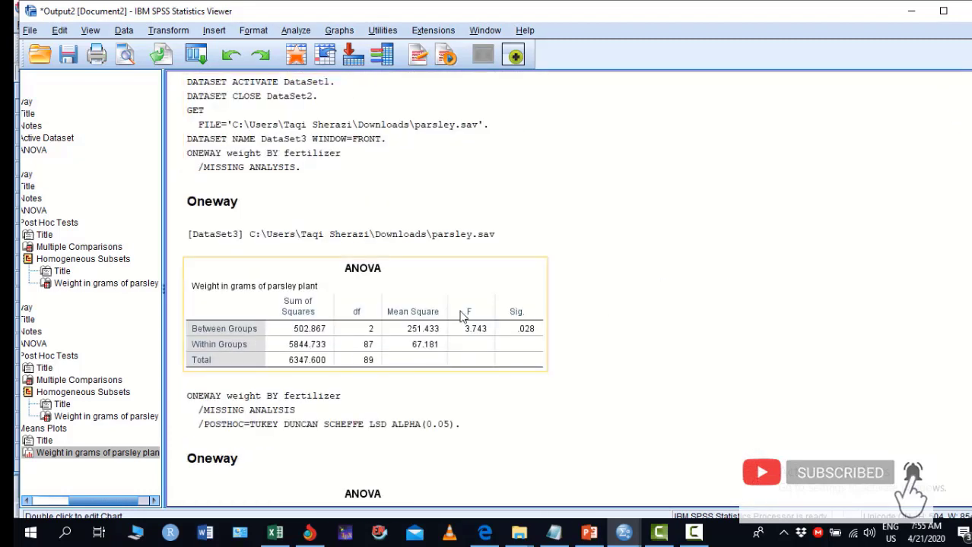